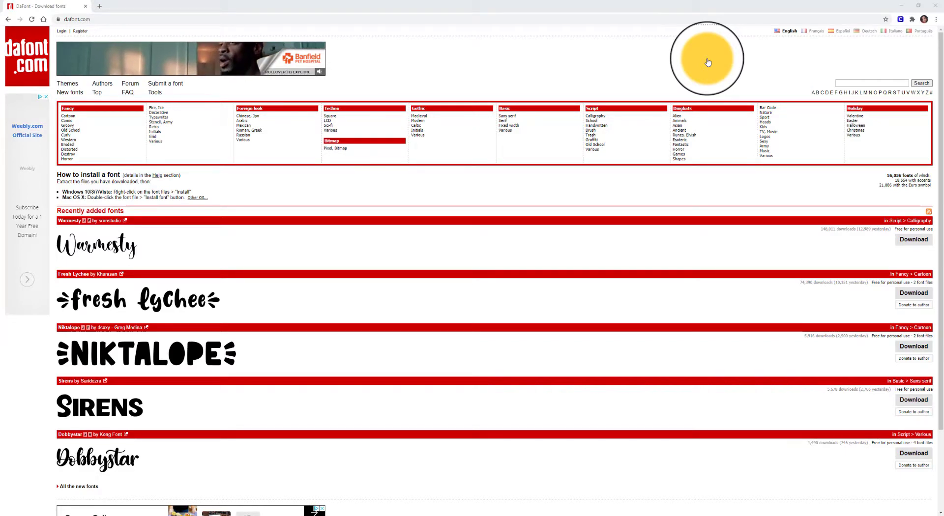
Step: Open the Valentine category under Holiday and look through its first page of fonts
click(71, 86)
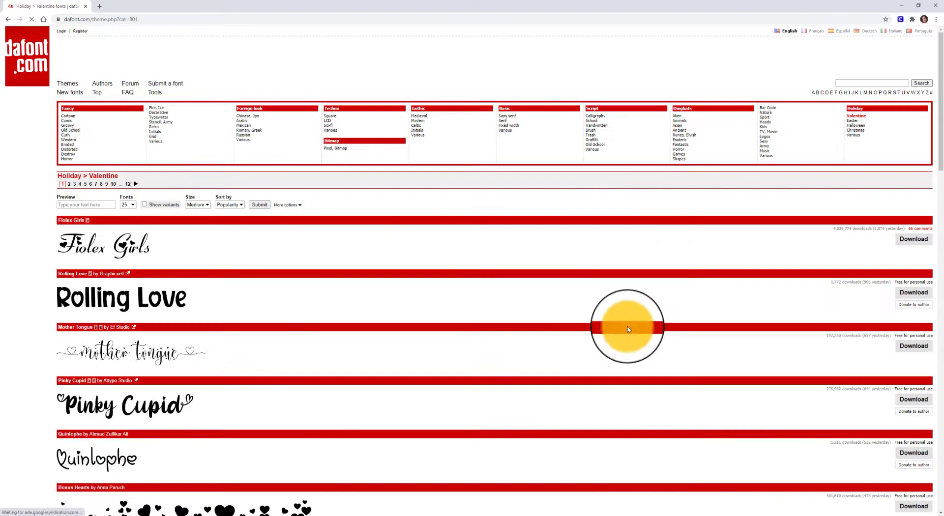
scroll(624, 332, down, 5)
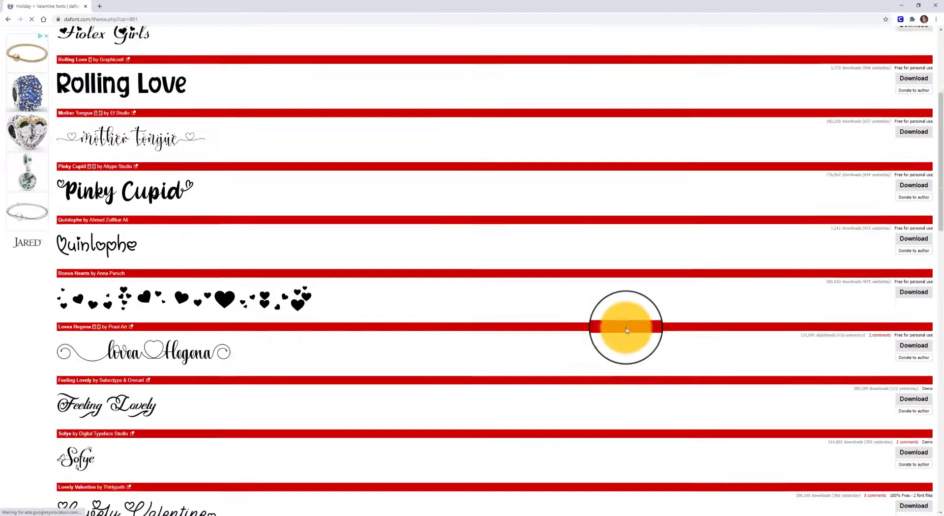
scroll(623, 320, down, 2)
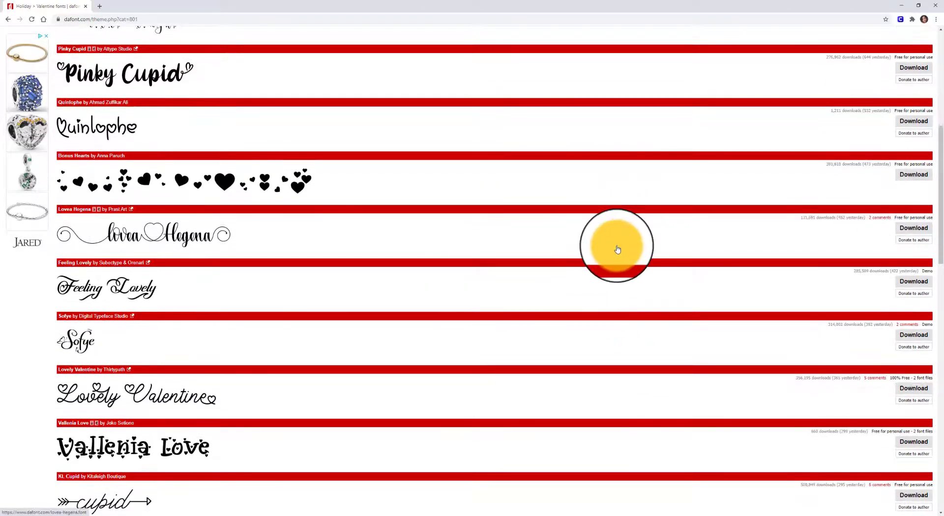
scroll(615, 251, down, 1)
scroll(614, 255, down, 5)
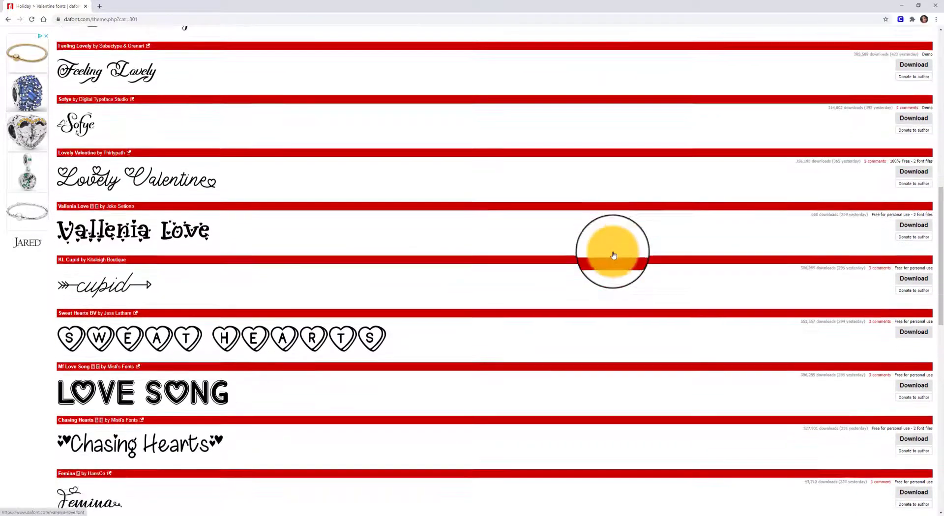
scroll(609, 252, down, 2)
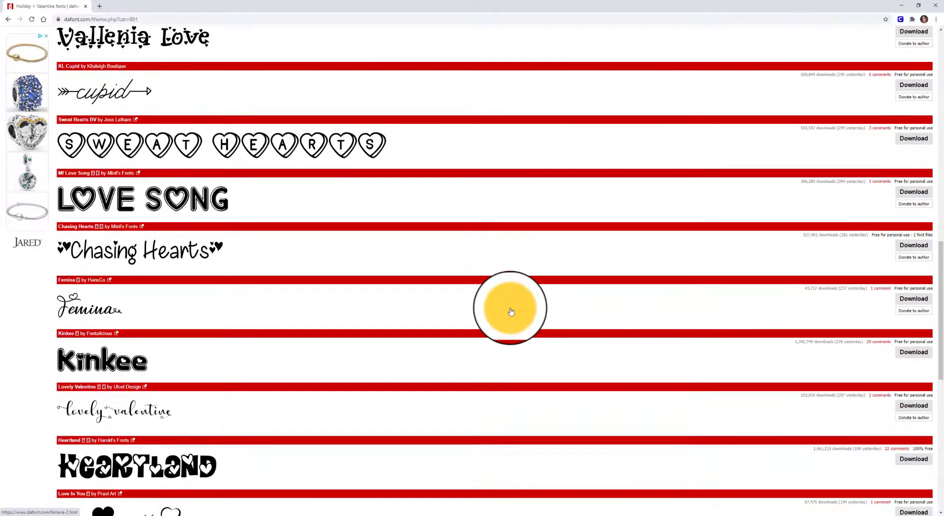
scroll(514, 308, down, 2)
scroll(514, 308, down, 2)
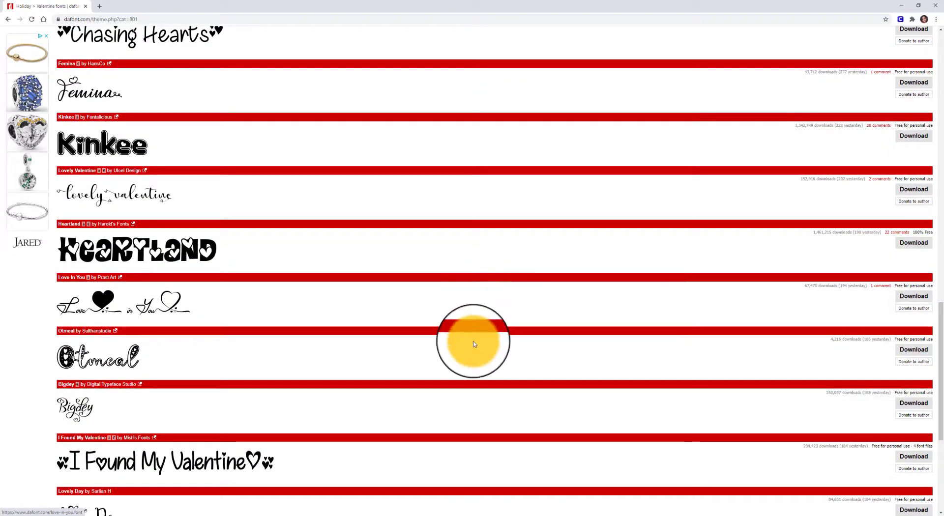
scroll(477, 342, down, 2)
scroll(163, 415, down, 3)
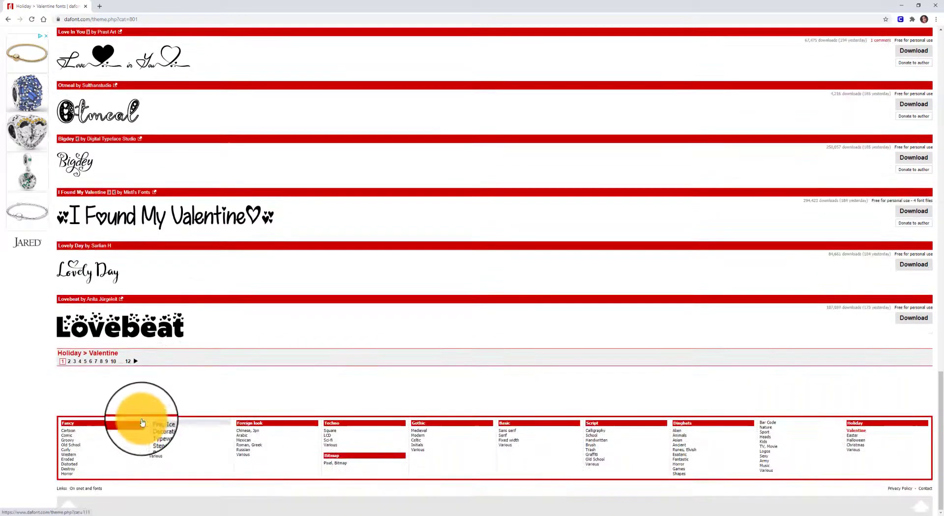
Step: Go to page 2 of the Valentine fonts, find the Cookie Monster font and download it
click(70, 364)
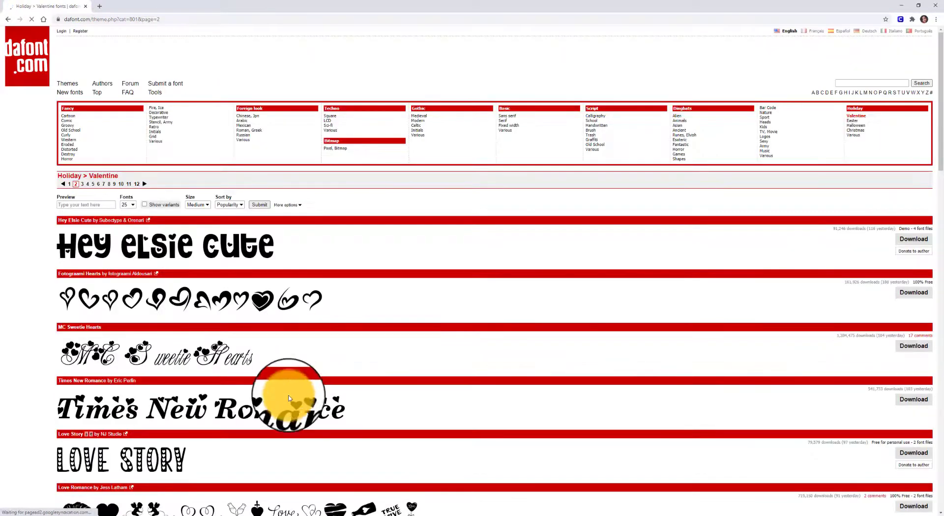
scroll(291, 411, down, 5)
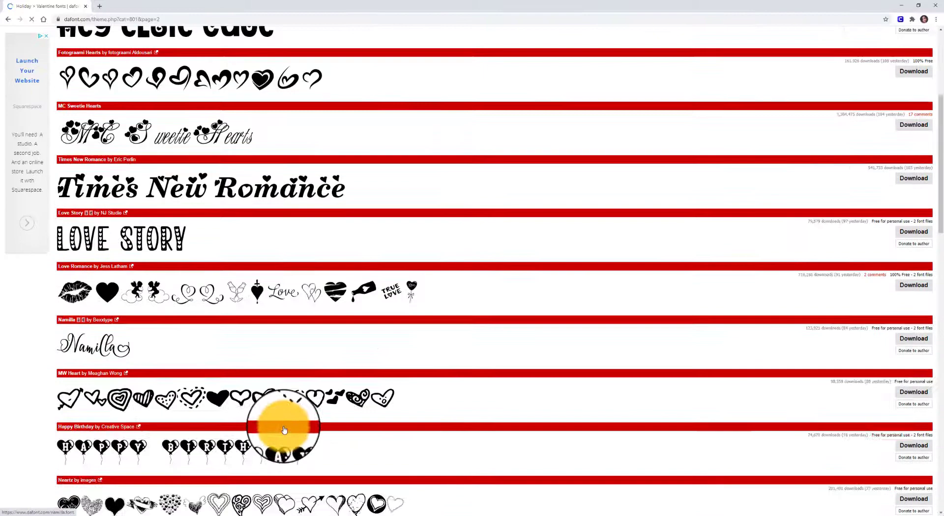
scroll(284, 428, down, 2)
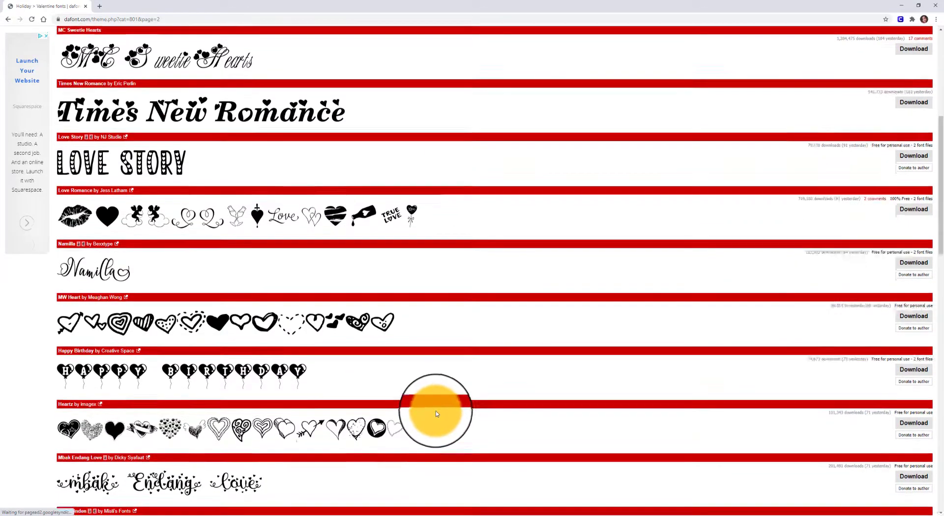
scroll(433, 415, down, 2)
scroll(397, 439, down, 3)
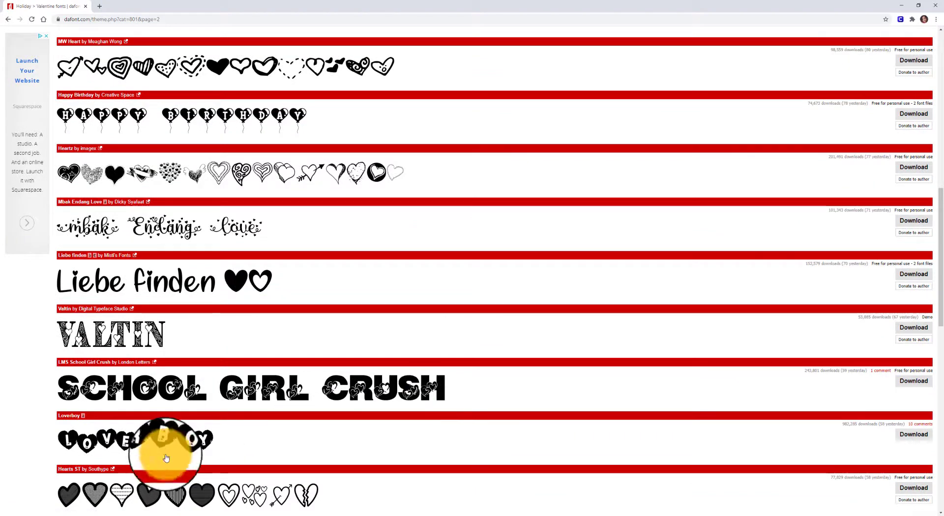
scroll(206, 459, up, 2)
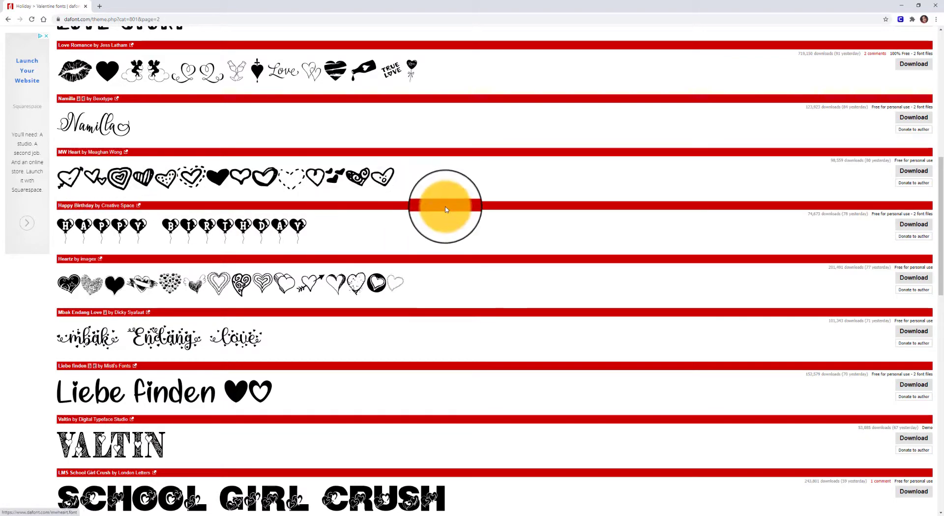
scroll(394, 345, down, 1)
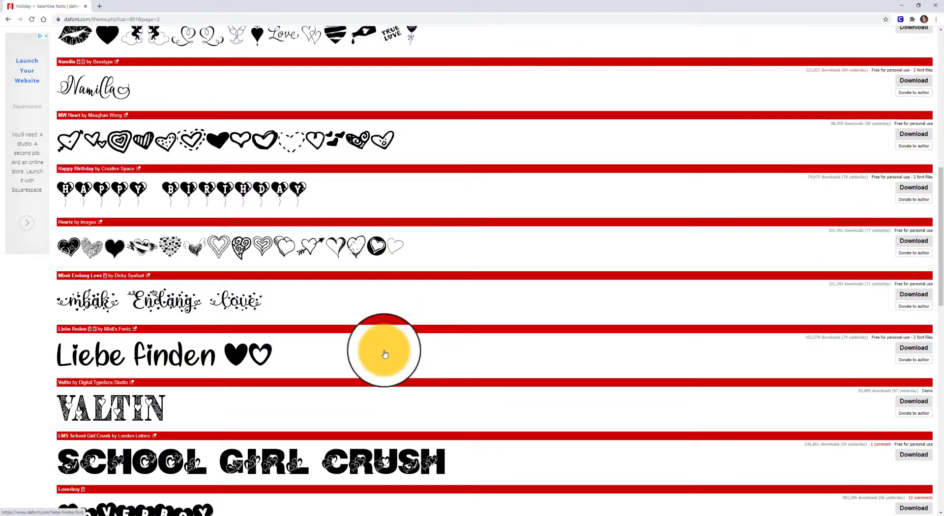
scroll(383, 359, down, 5)
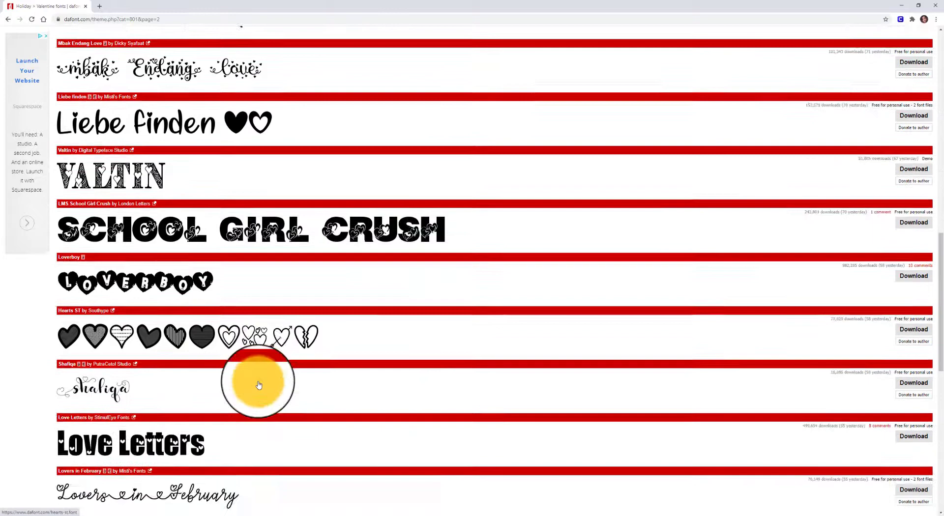
scroll(145, 331, down, 4)
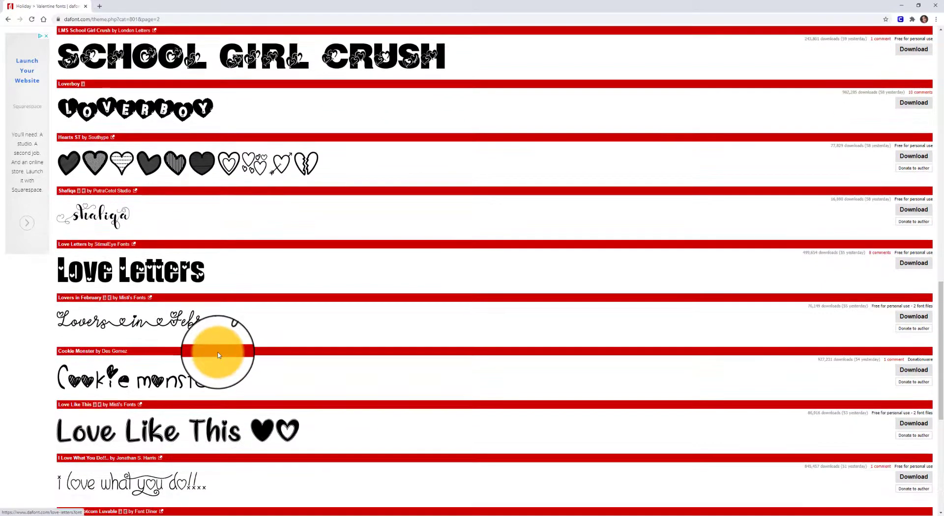
scroll(219, 357, down, 3)
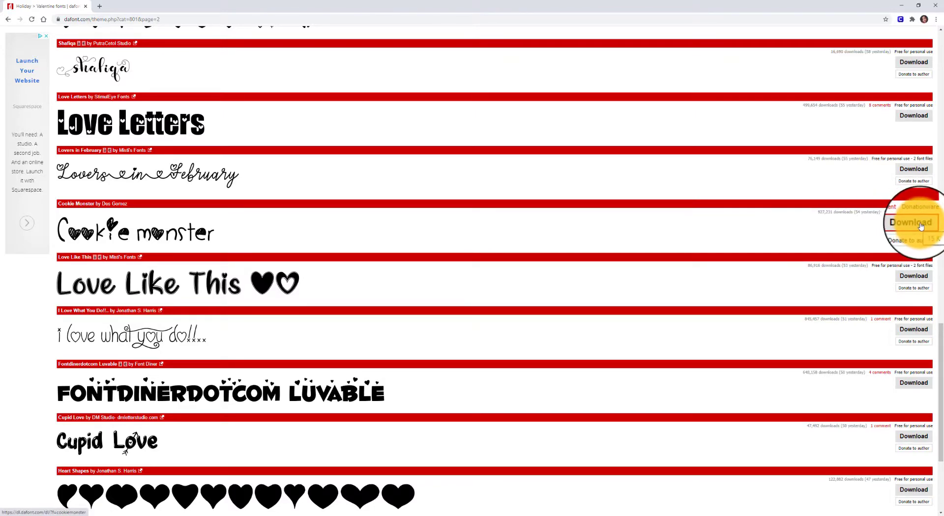
click(921, 226)
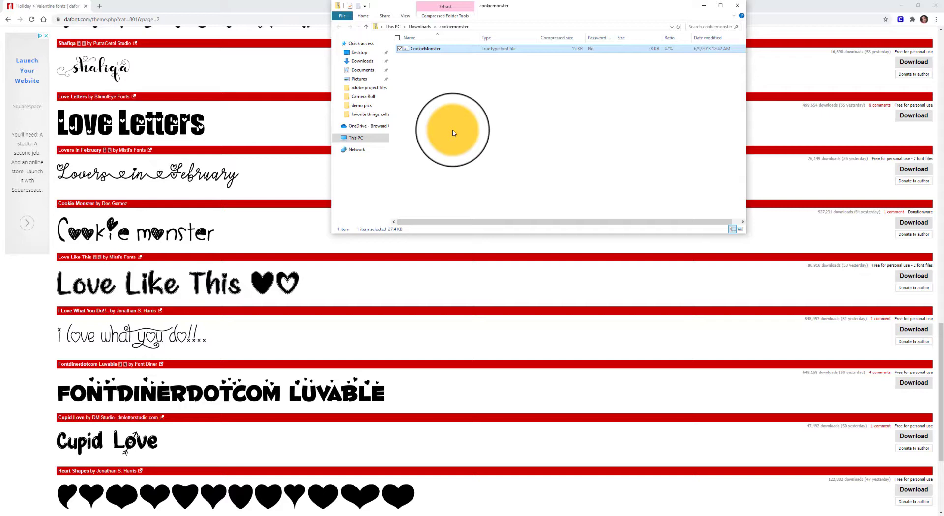
Step: Install the CookieMonster font from the downloaded archive, replacing the installed copy, and close the font preview and folder windows
drag(442, 72, 451, 51)
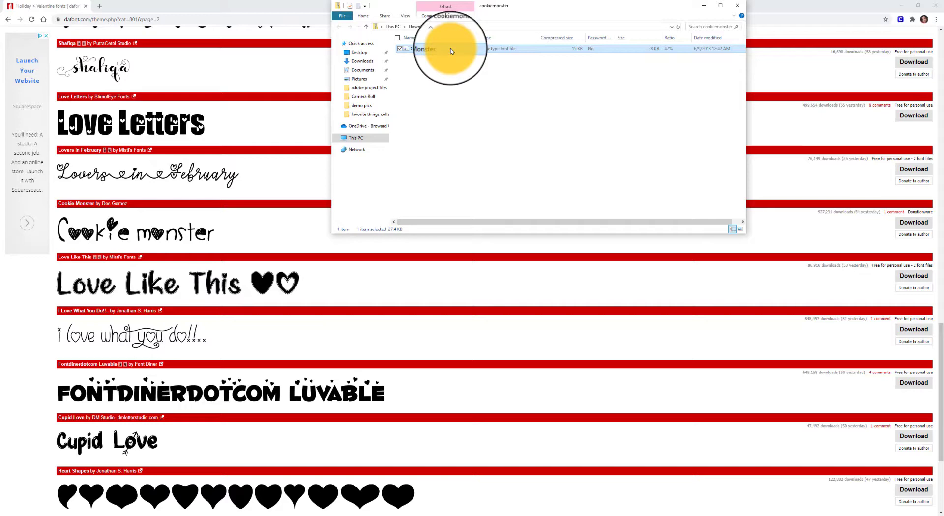
double_click(450, 48)
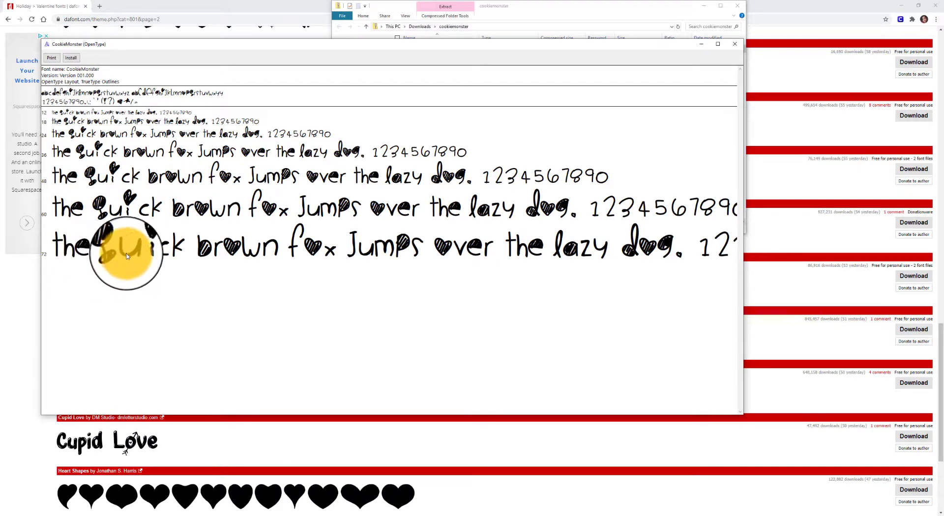
click(69, 58)
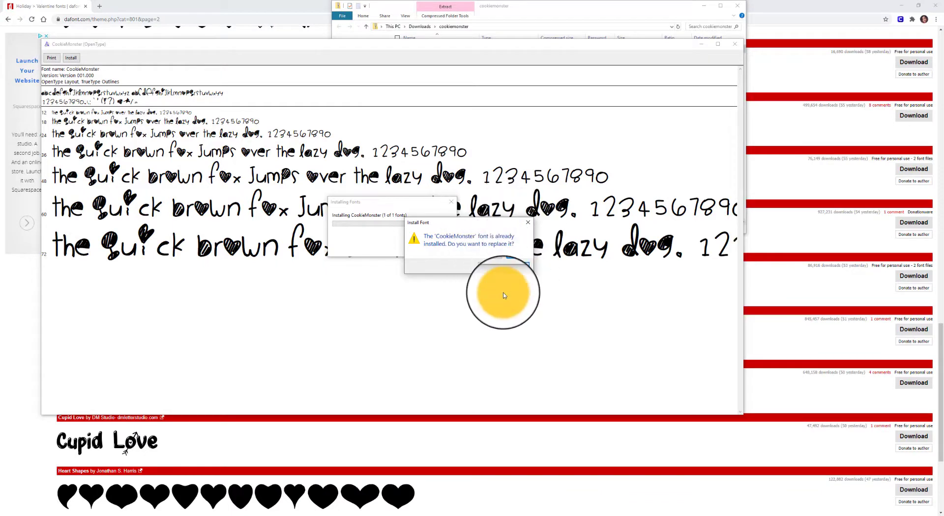
click(490, 267)
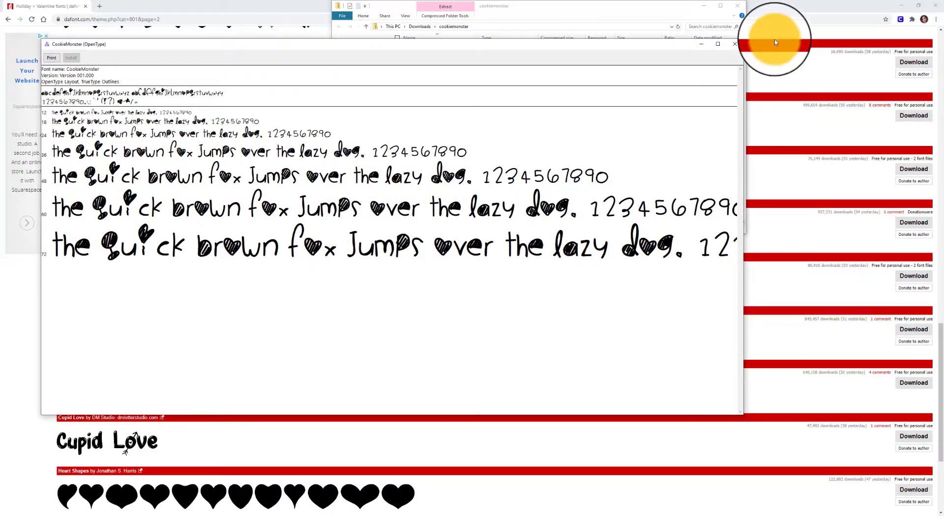
click(738, 45)
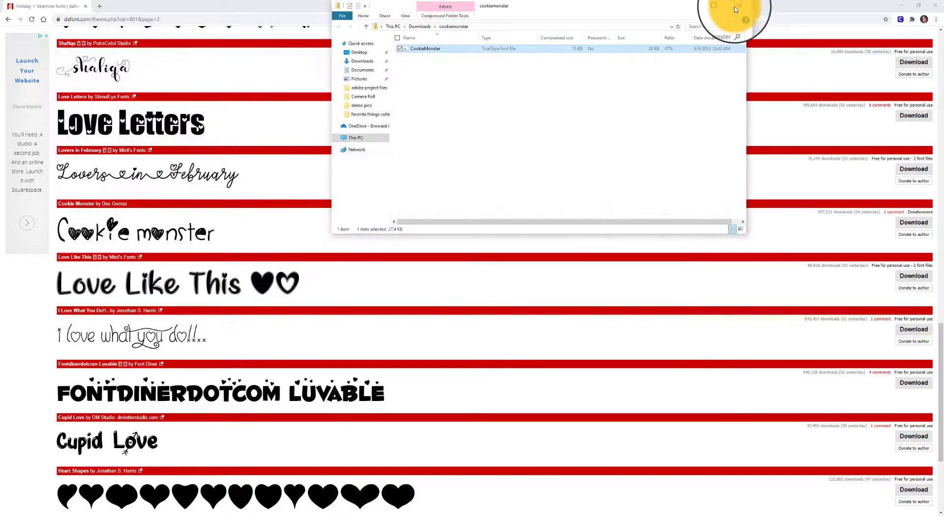
click(733, 6)
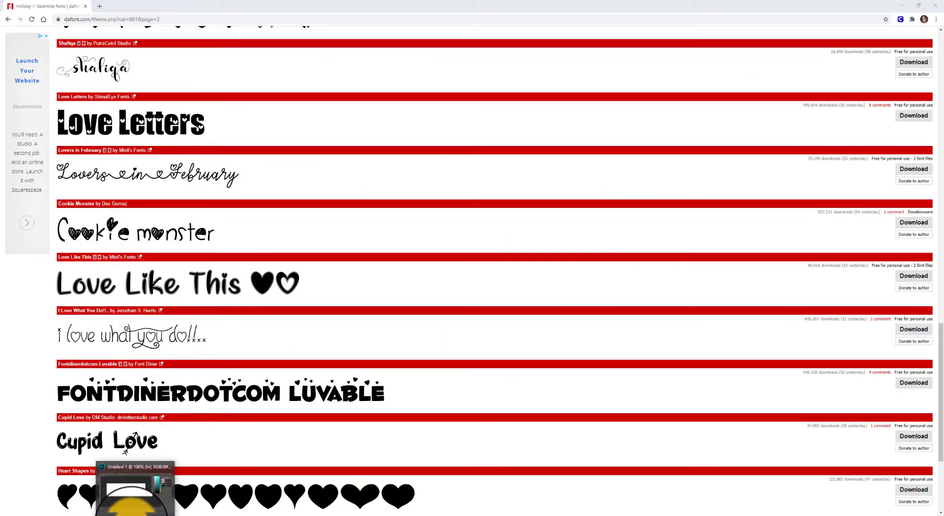
Step: Switch to Photoshop and look at the list of fonts available for the Type tool
click(130, 513)
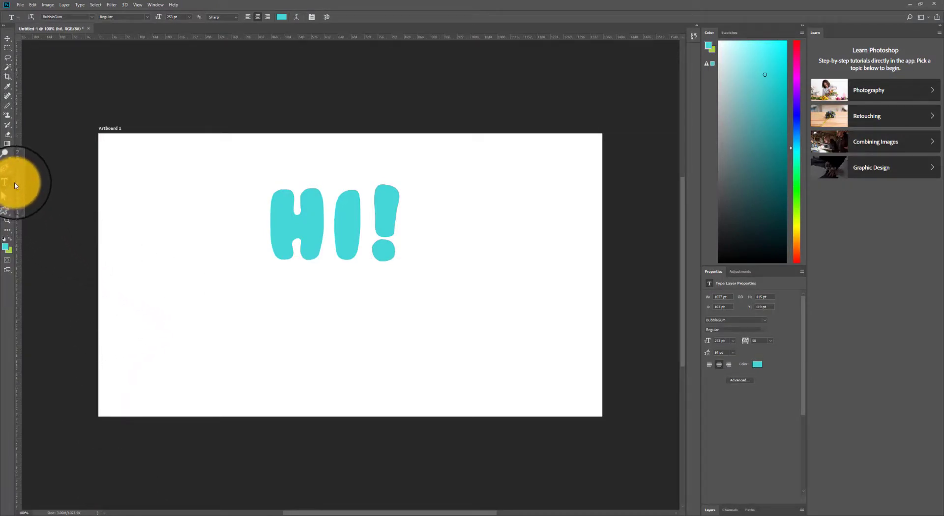
click(9, 185)
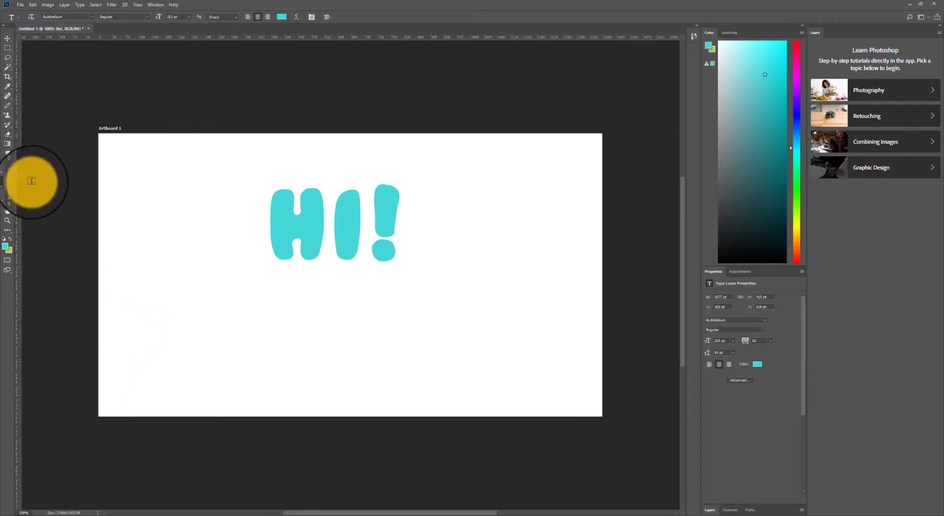
click(93, 18)
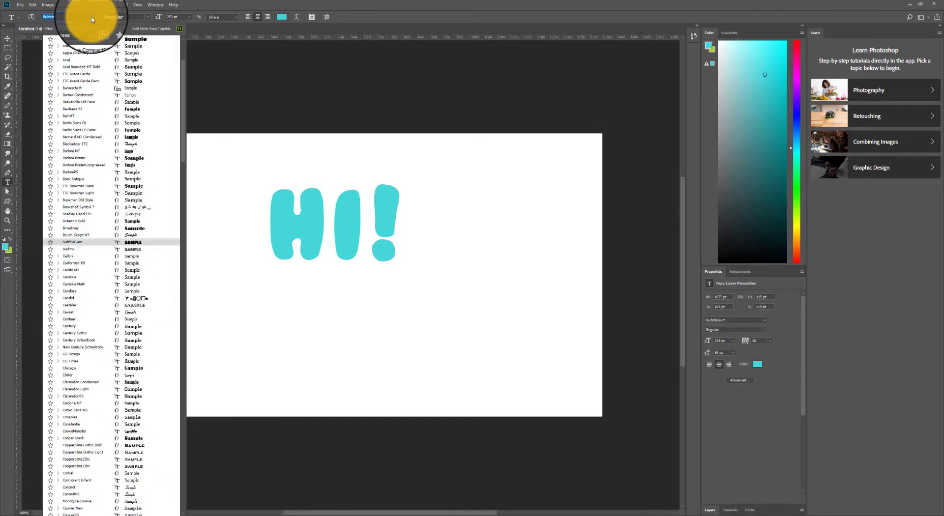
click(91, 18)
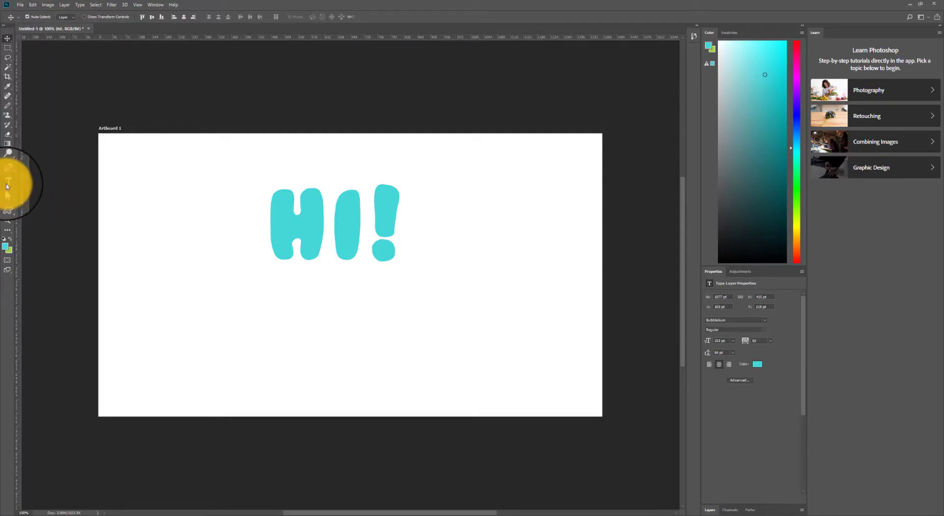
Step: Change the whole "HI!" text on the artboard to the CookieMonster font and enlarge it to about 391 pt
click(8, 184)
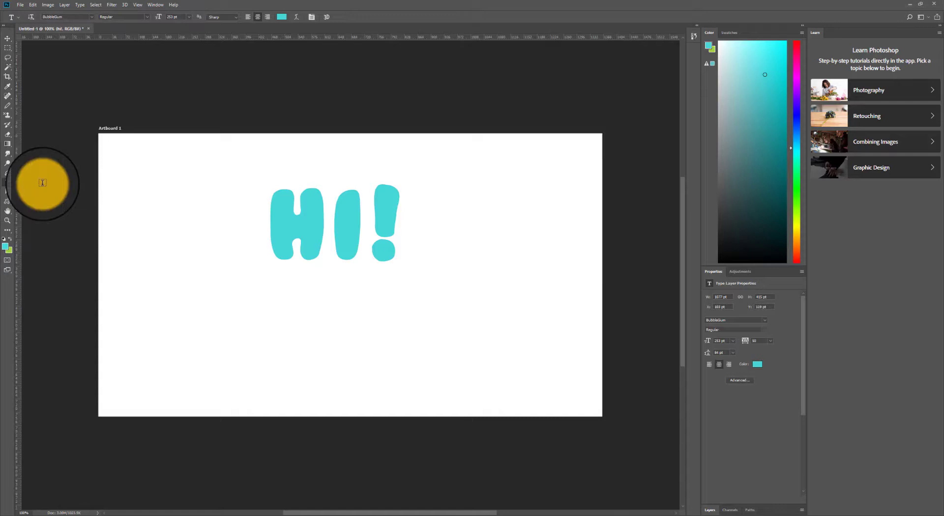
drag(272, 220, 405, 220)
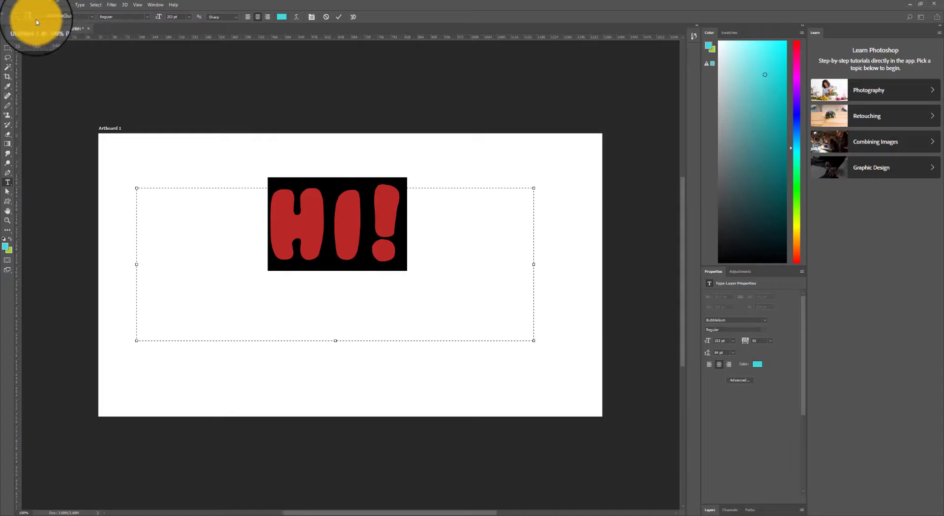
click(91, 18)
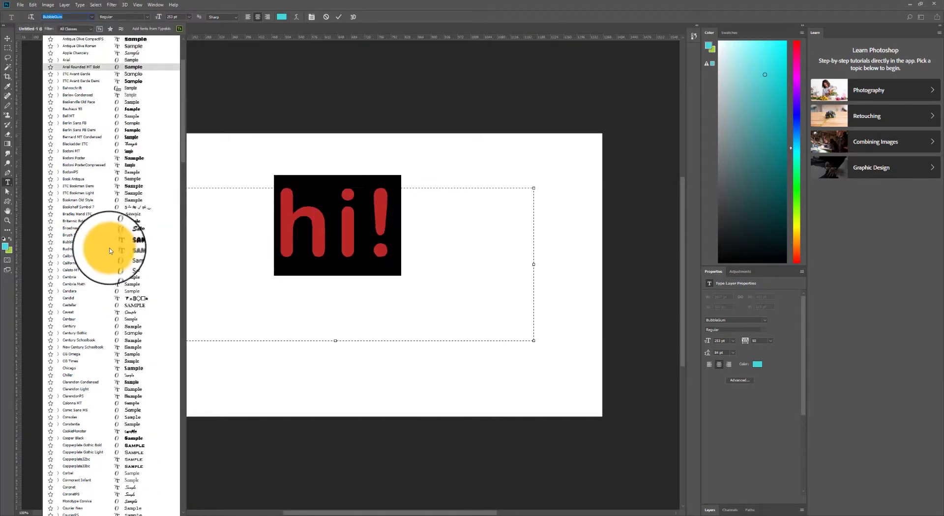
scroll(104, 333, down, 3)
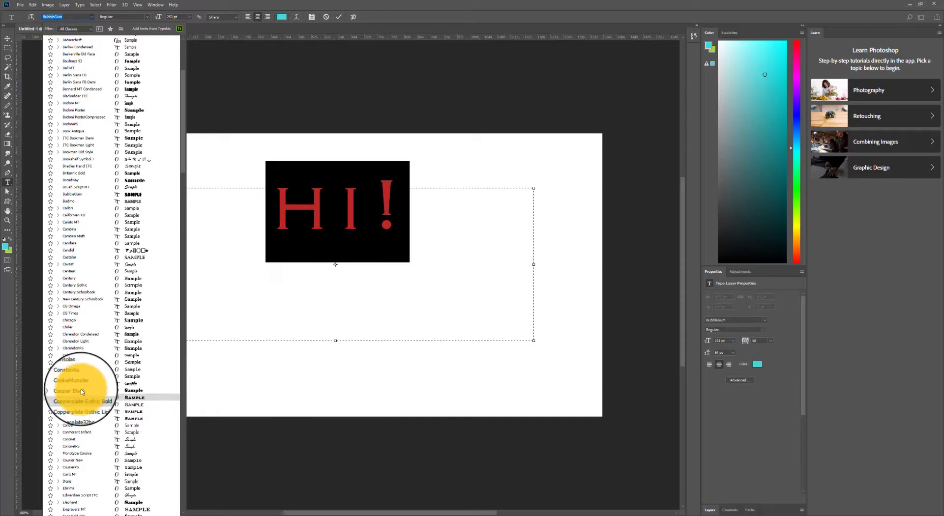
click(81, 386)
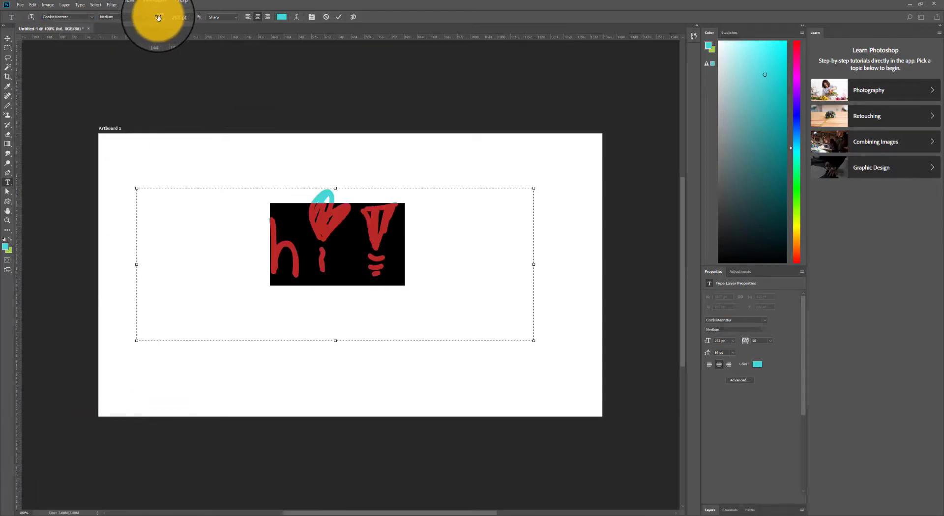
drag(158, 18, 209, 23)
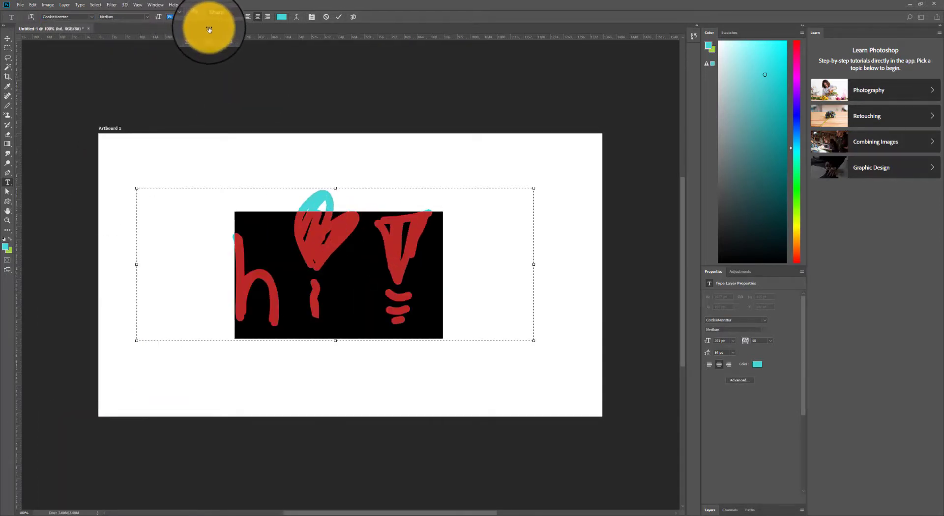
click(7, 38)
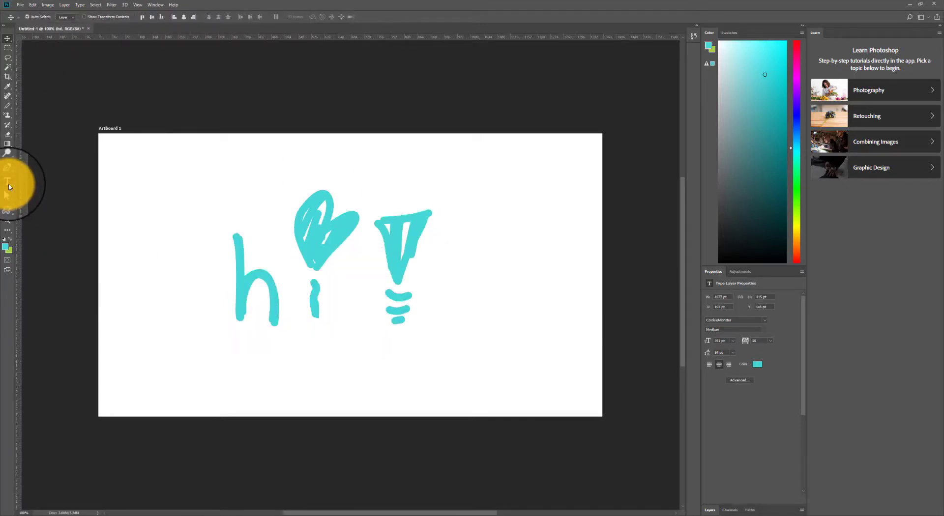
Step: Replace the whole artboard text with "i love" and reduce its font size to about 272 pt
click(9, 186)
drag(236, 265, 426, 272)
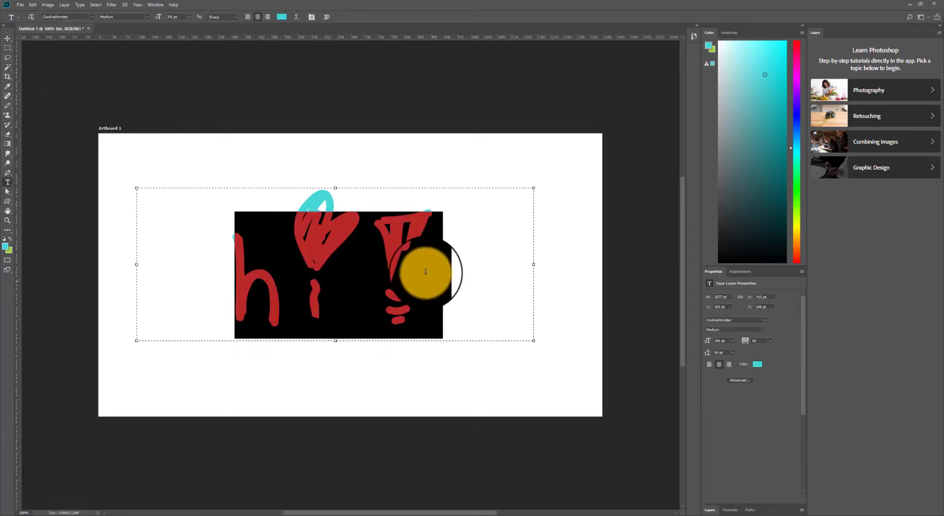
key(BackSpace)
text(i love)
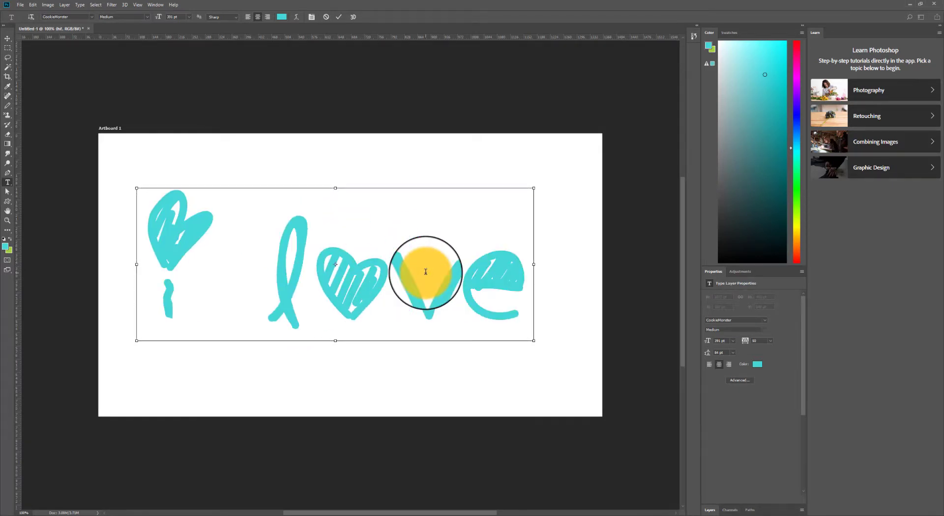
key(ctrl+a)
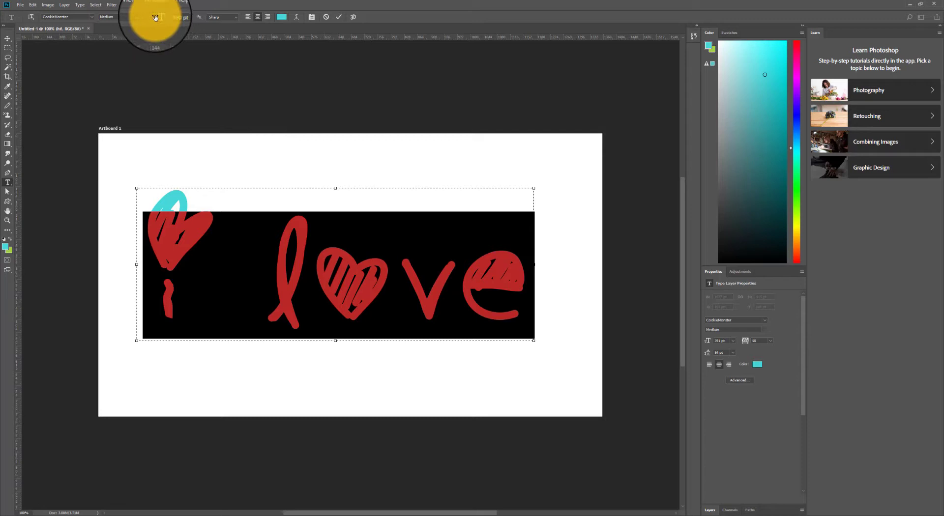
drag(156, 18, 120, 16)
Step: Extend the text to read "i love you" and reduce its size to about 212 pt so it fits on one line
click(428, 194)
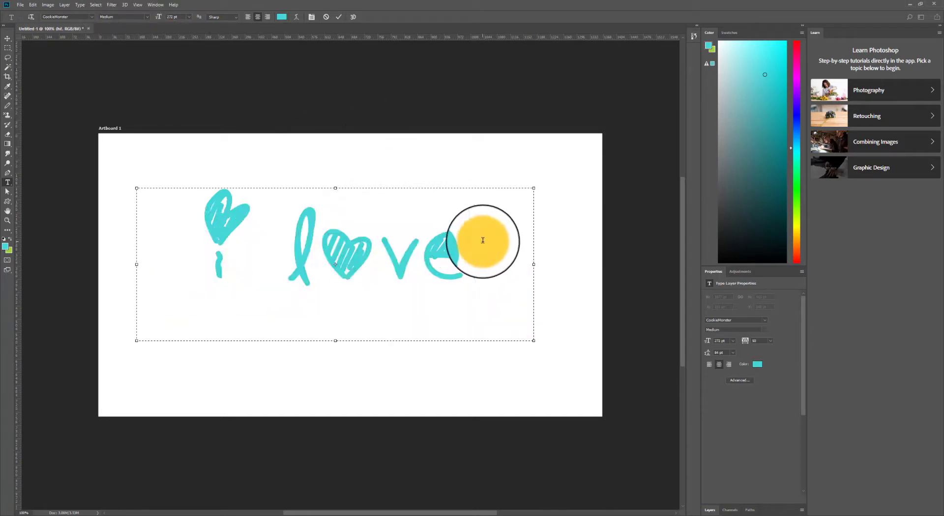
key(Return)
text(you)
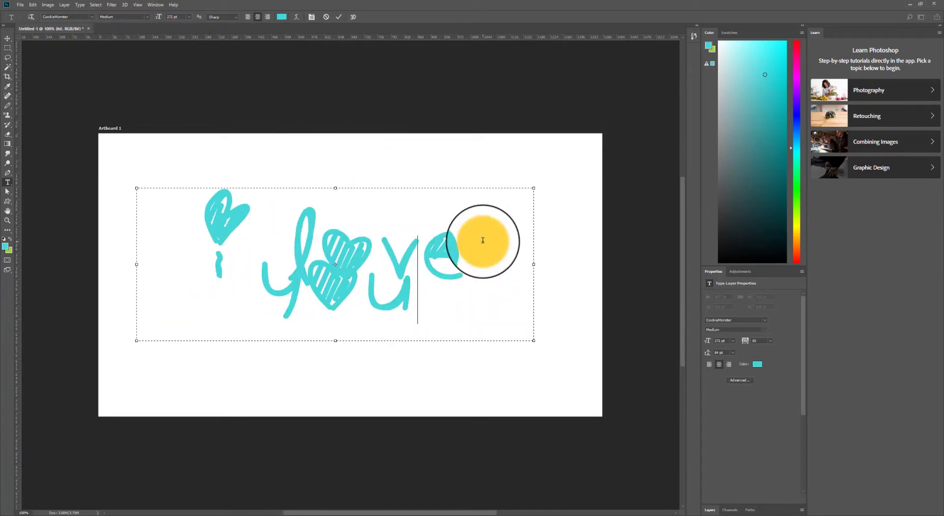
key(ctrl+a)
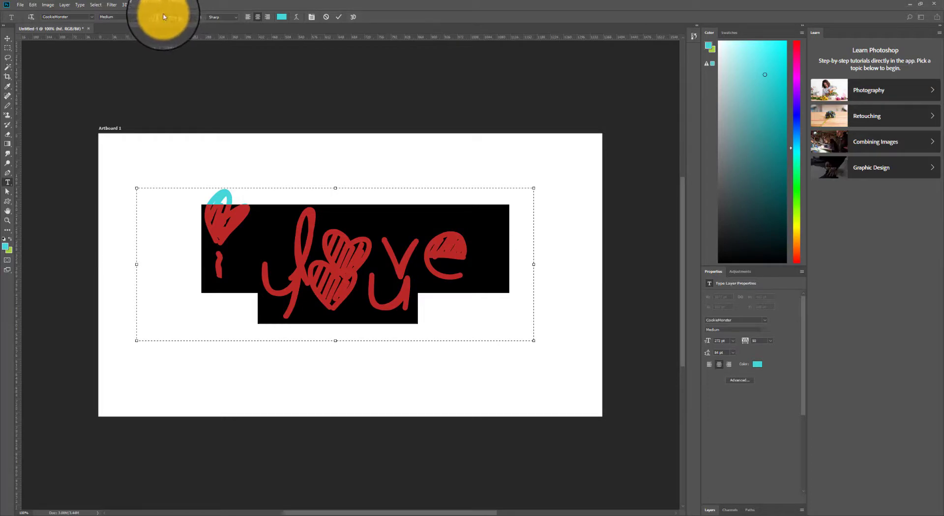
drag(163, 17, 132, 16)
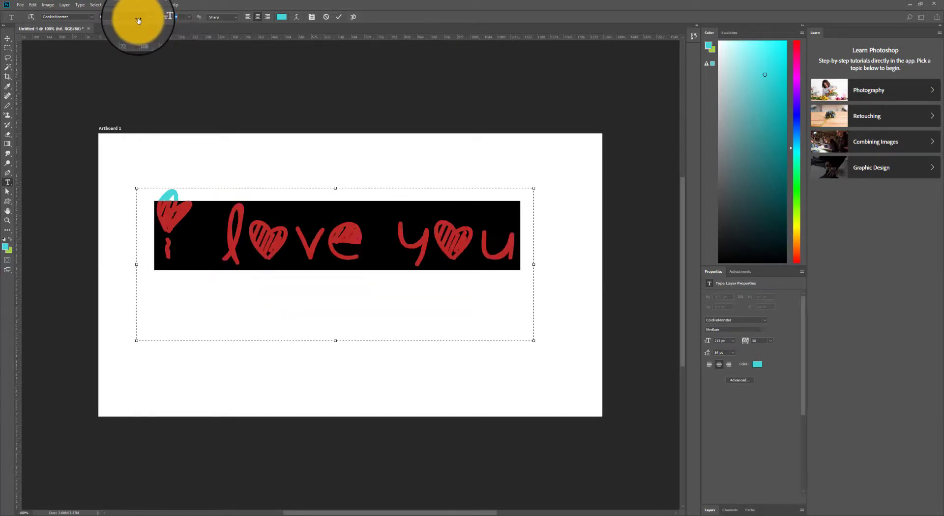
click(8, 38)
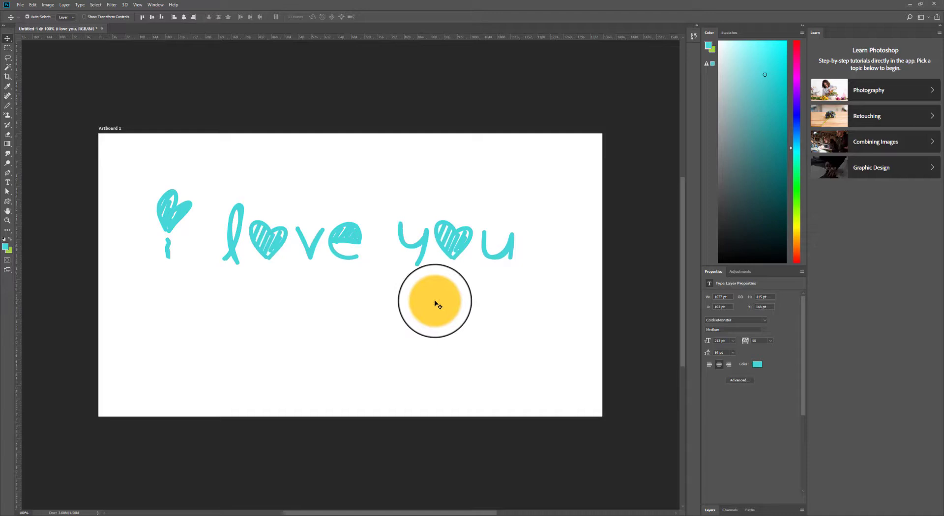
Step: Switch to the dafont.com Valentine fonts page in the browser, look through the list and open the site's Themes page
click(147, 514)
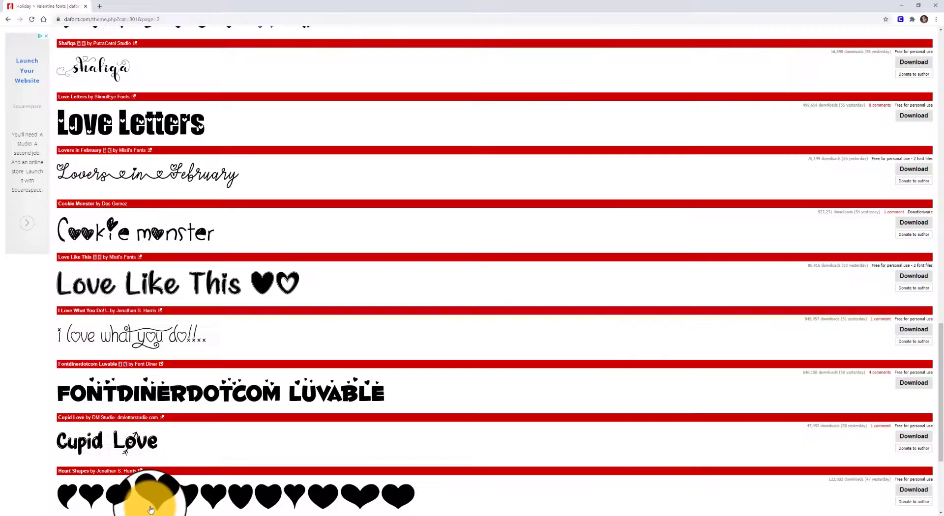
scroll(240, 338, down, 3)
scroll(238, 341, up, 20)
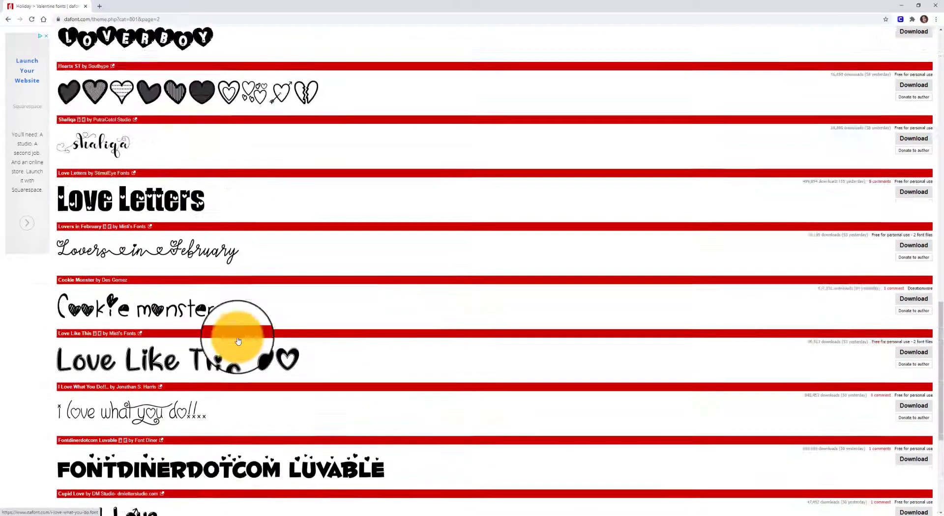
scroll(109, 196, up, 5)
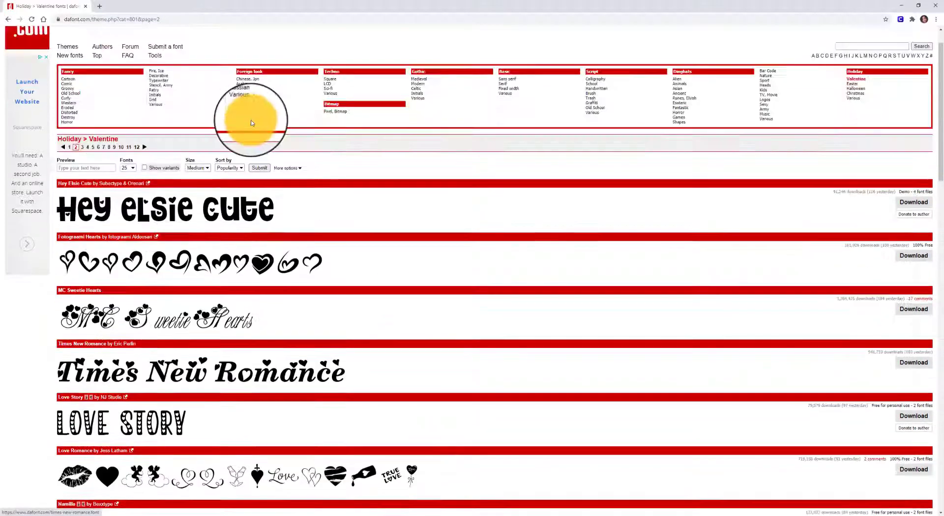
click(68, 84)
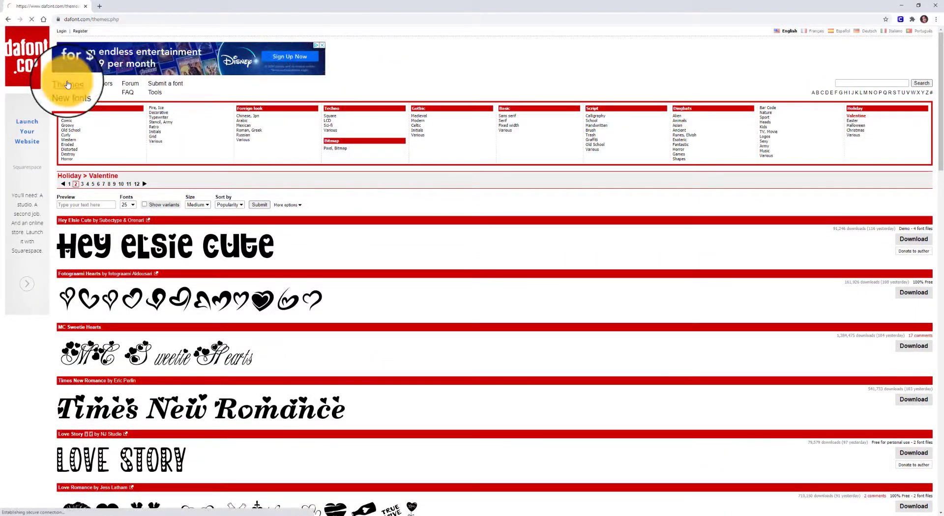